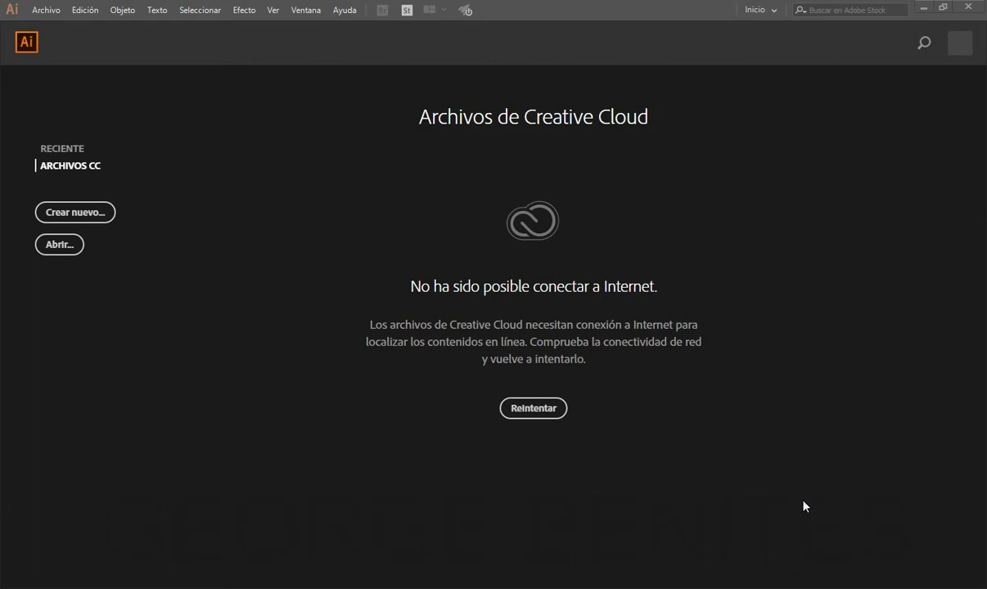
Open the Ajustes de color dialog from the Edición menu and centre it on screen
click(85, 10)
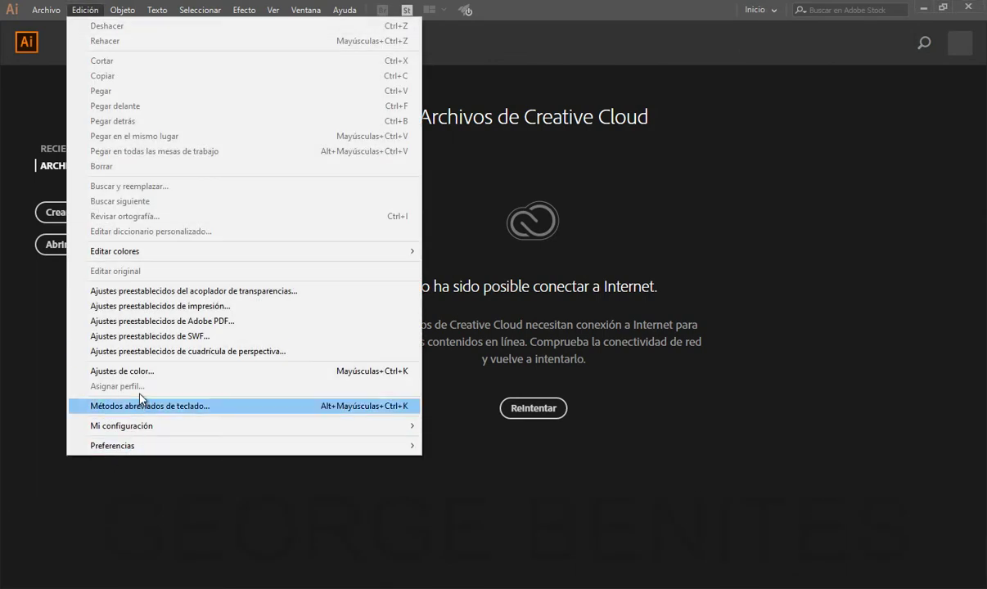
key(Escape)
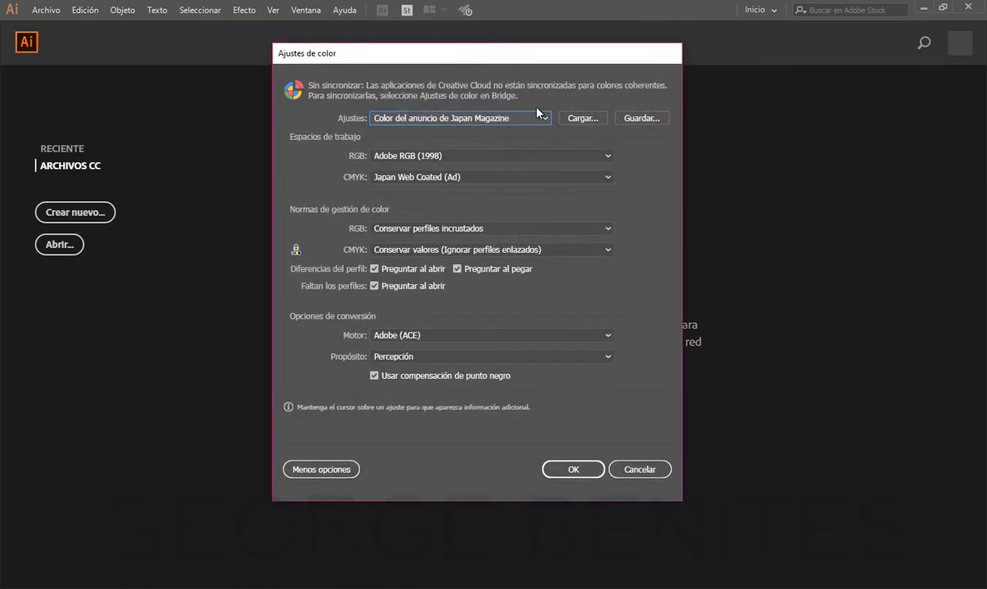
drag(528, 62, 604, 87)
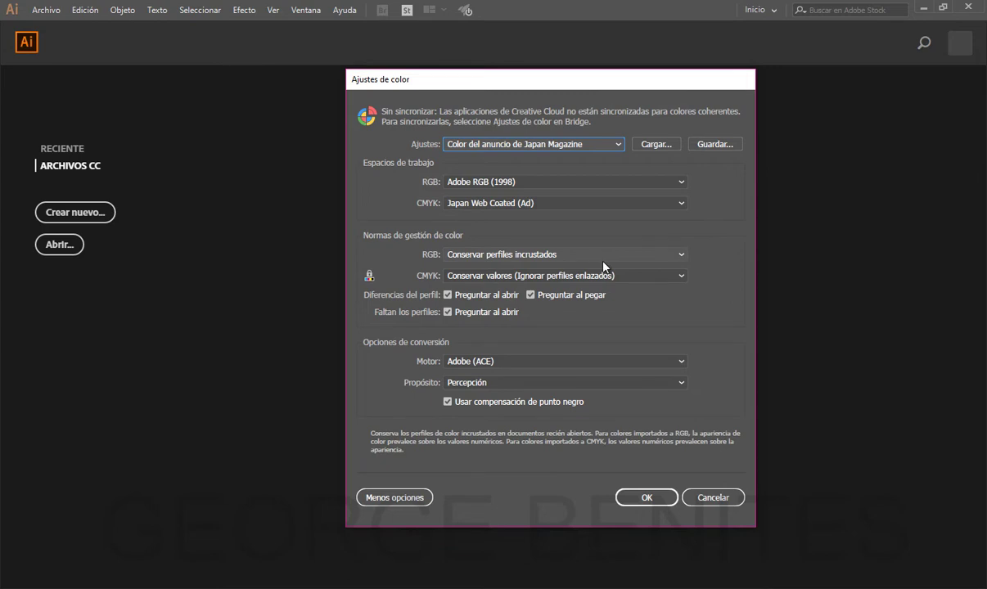
mouse_move(407, 171)
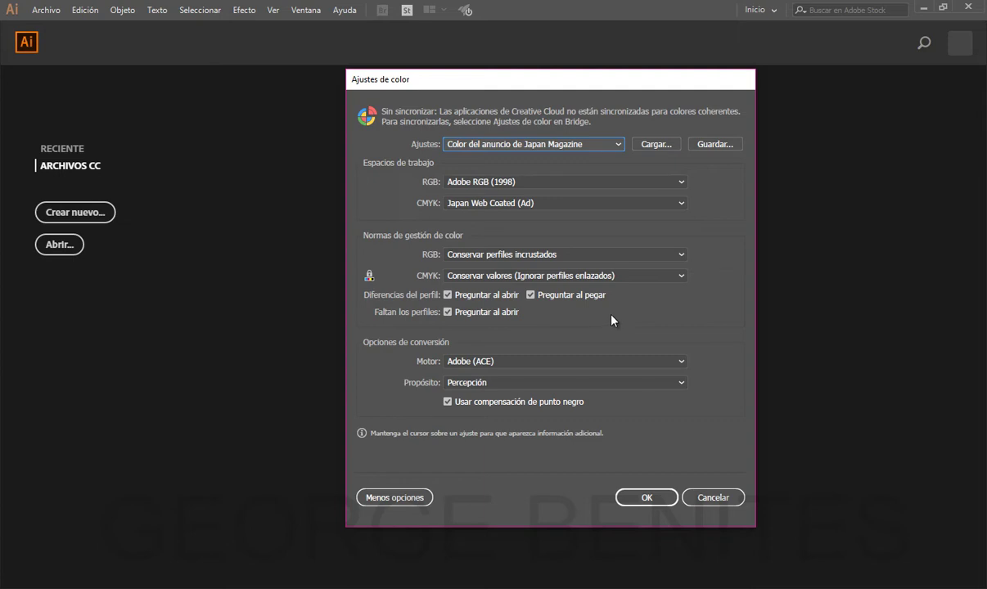
mouse_move(565, 182)
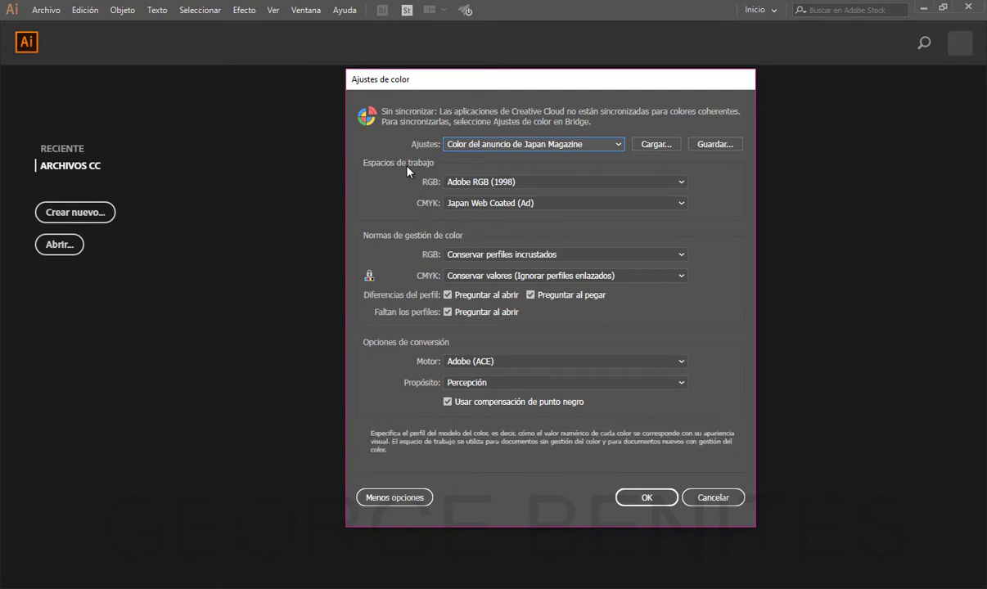
Keep Adobe RGB (1998) for RGB and set CMYK to Coated FOGRA39 (ISO 12647-2:2004)
click(491, 185)
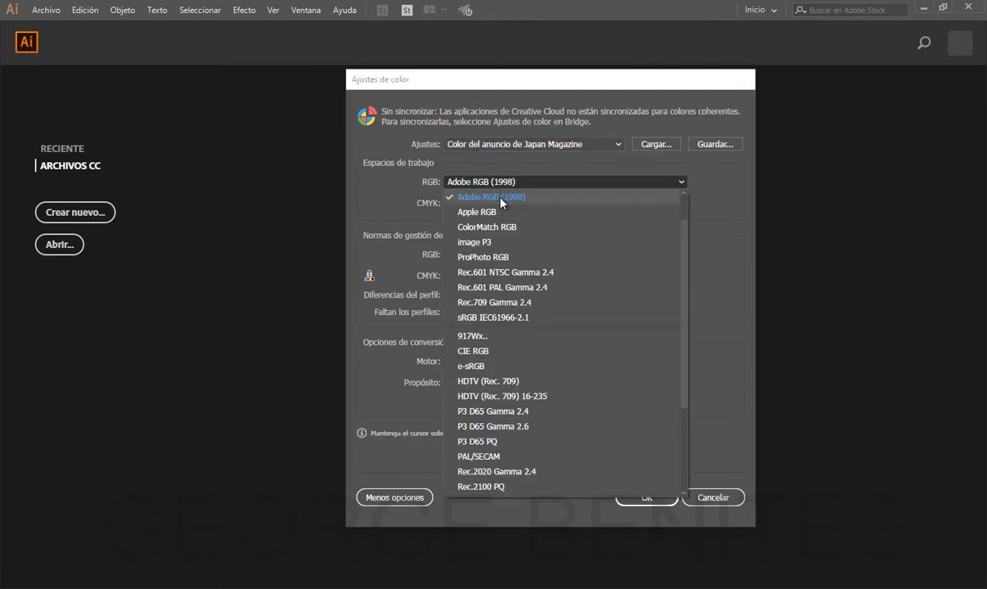
click(516, 202)
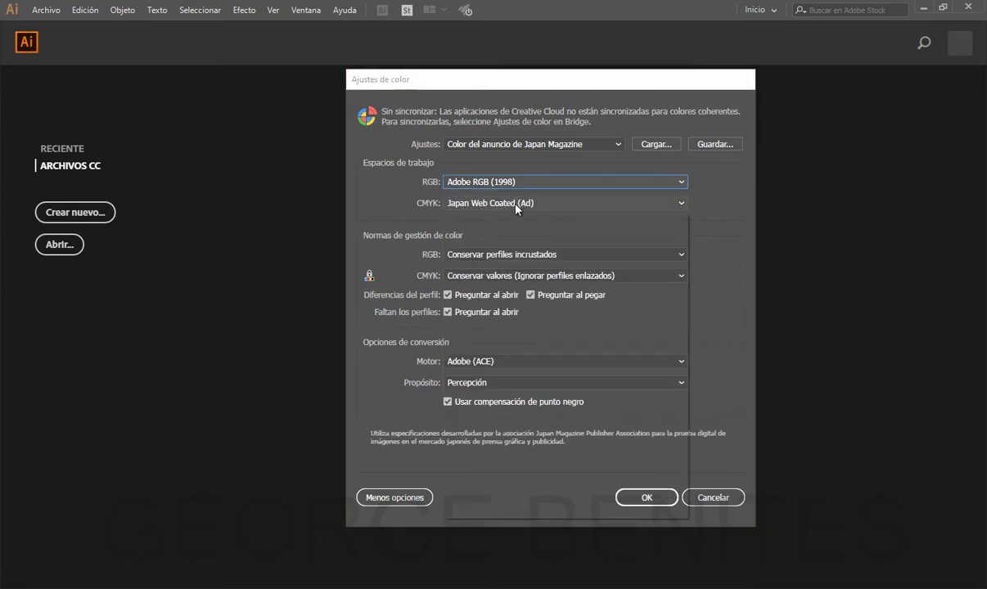
click(518, 205)
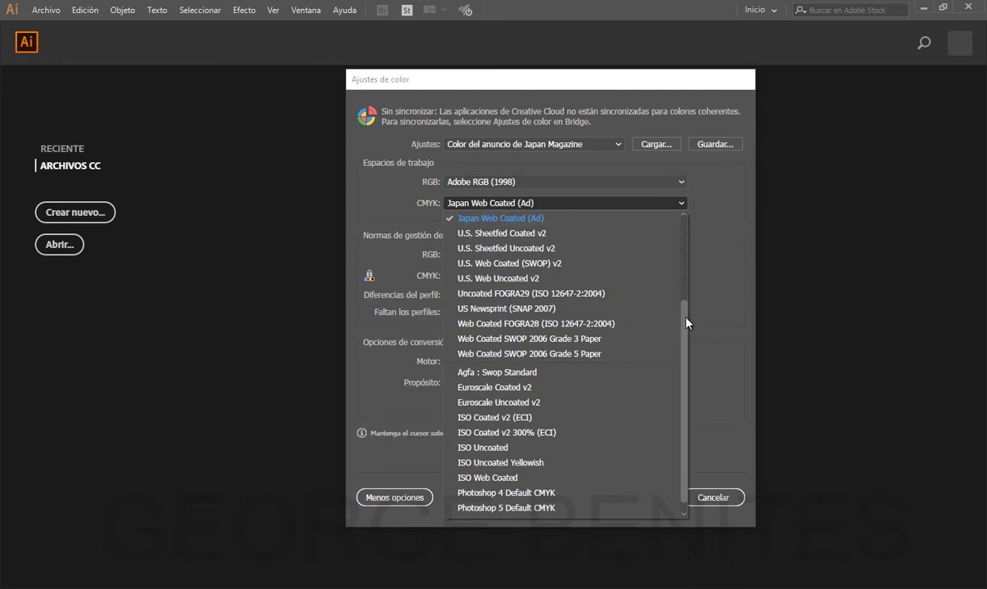
drag(685, 332, 684, 237)
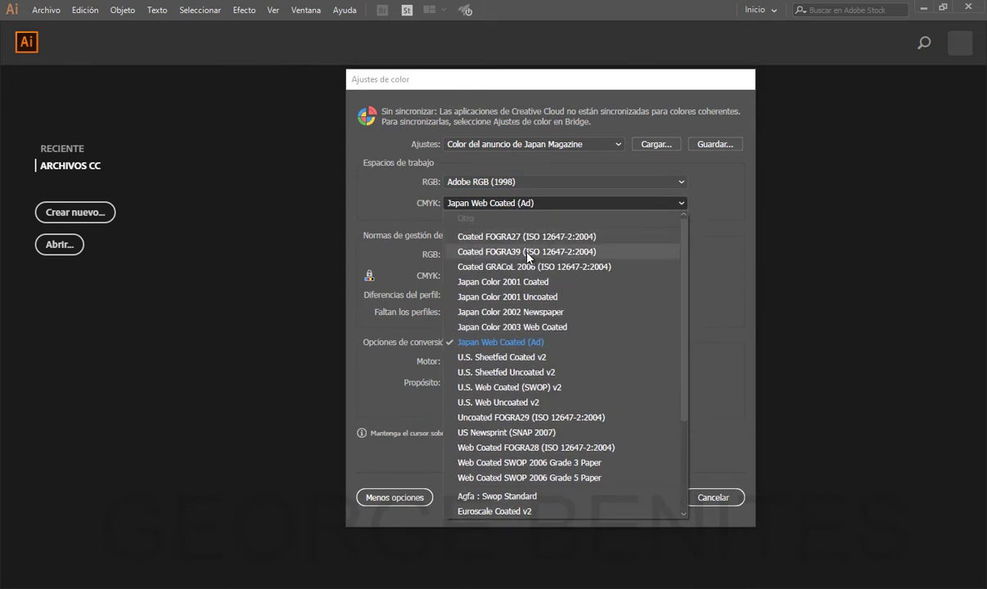
click(527, 252)
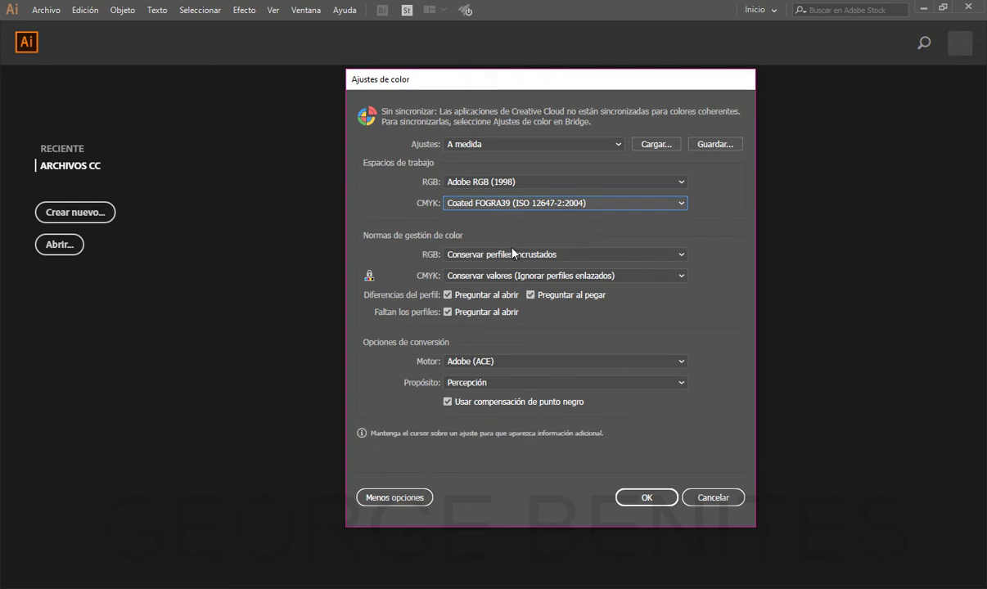
Set the CMYK policy to Conservar perfiles incrustados and the intent to Colorimétrico relativo
click(488, 277)
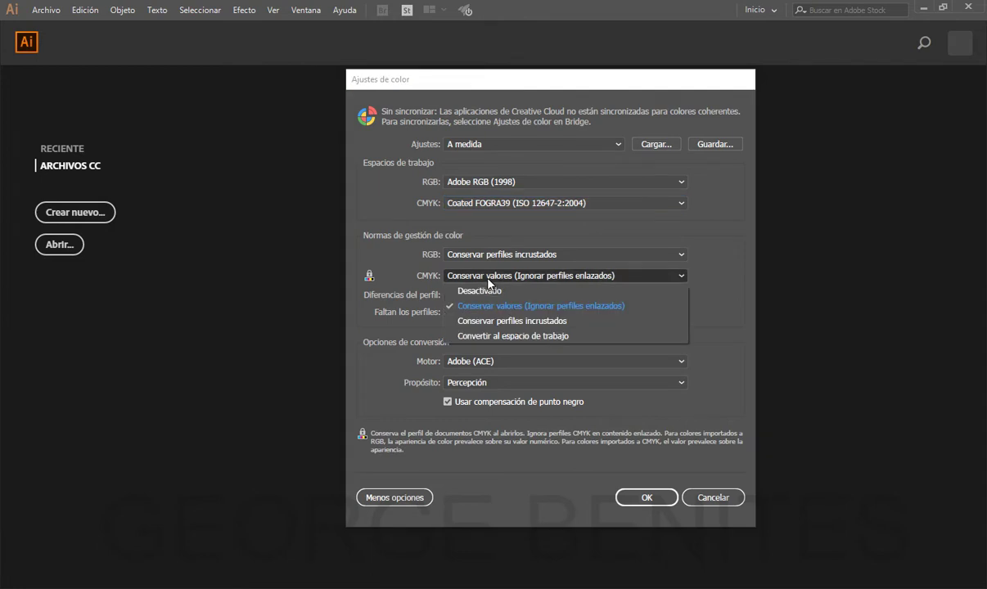
click(516, 323)
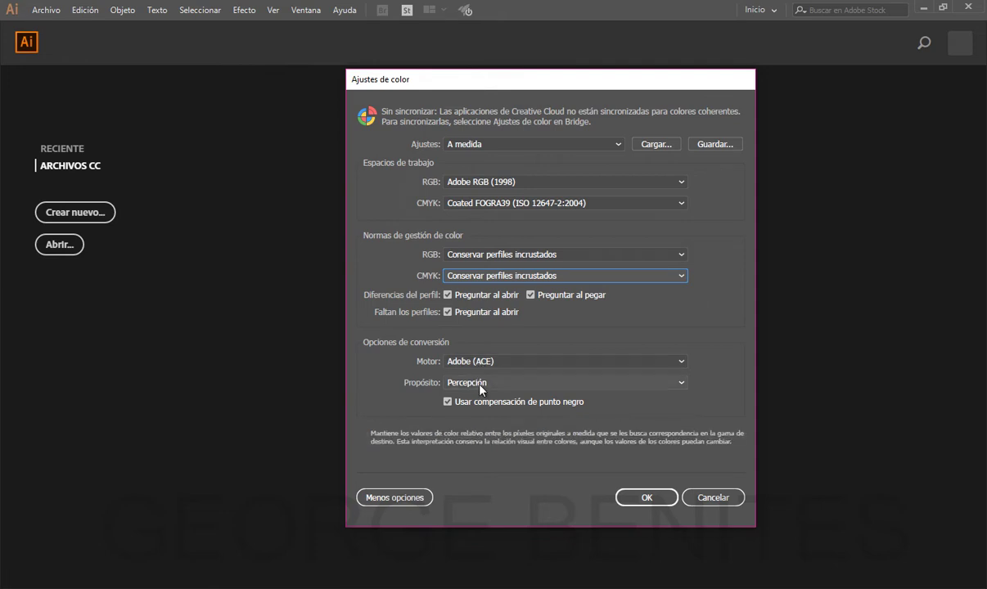
click(481, 384)
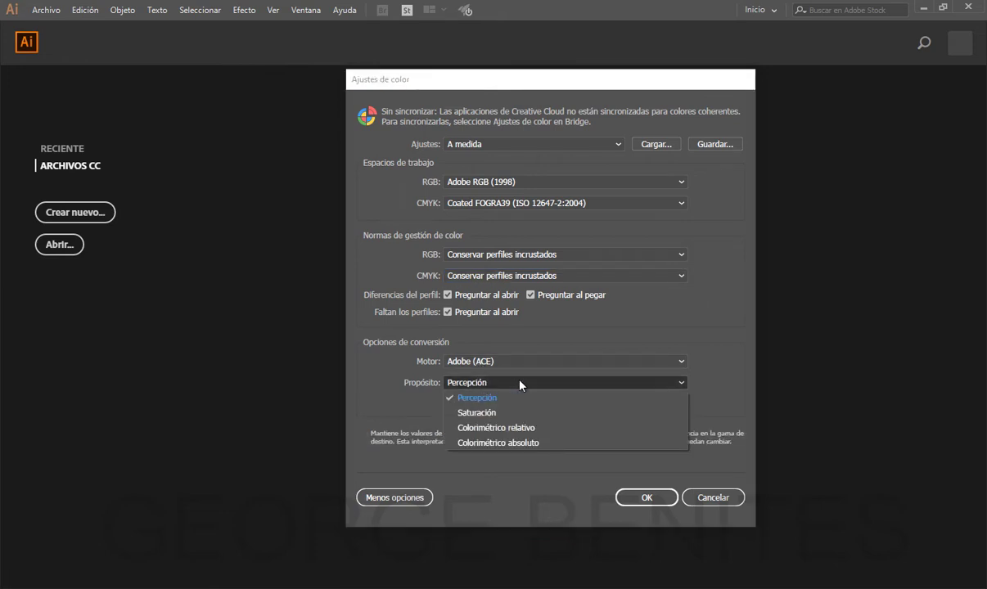
click(526, 431)
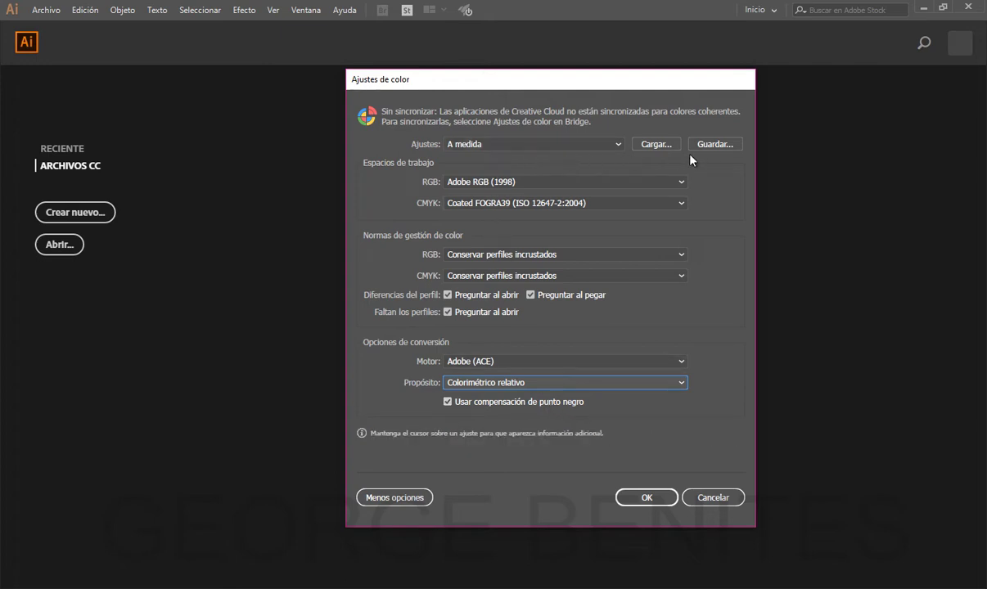
Save the current colour settings as a preset file named BÁSICO
click(713, 145)
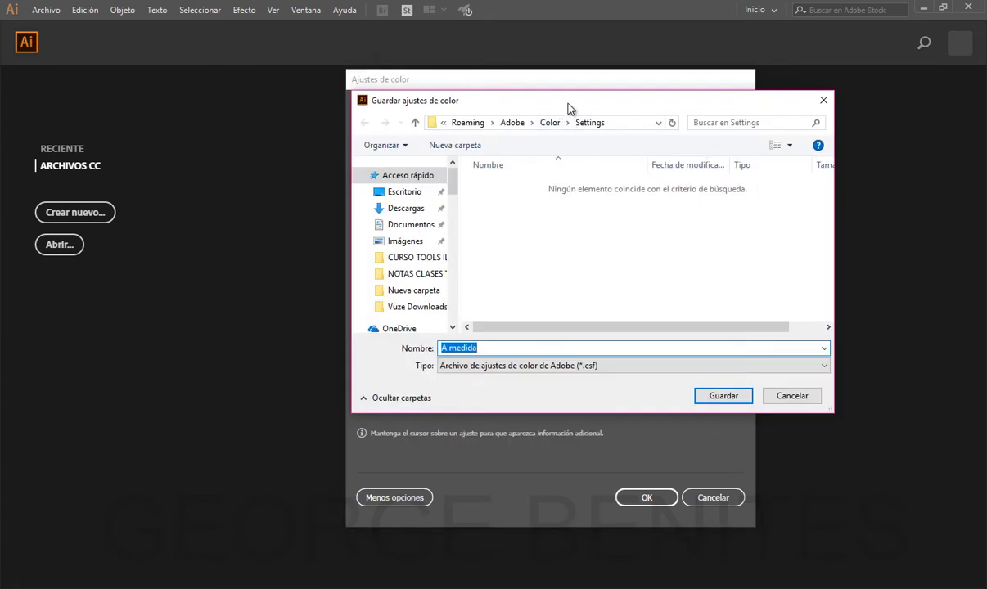
drag(570, 107, 500, 104)
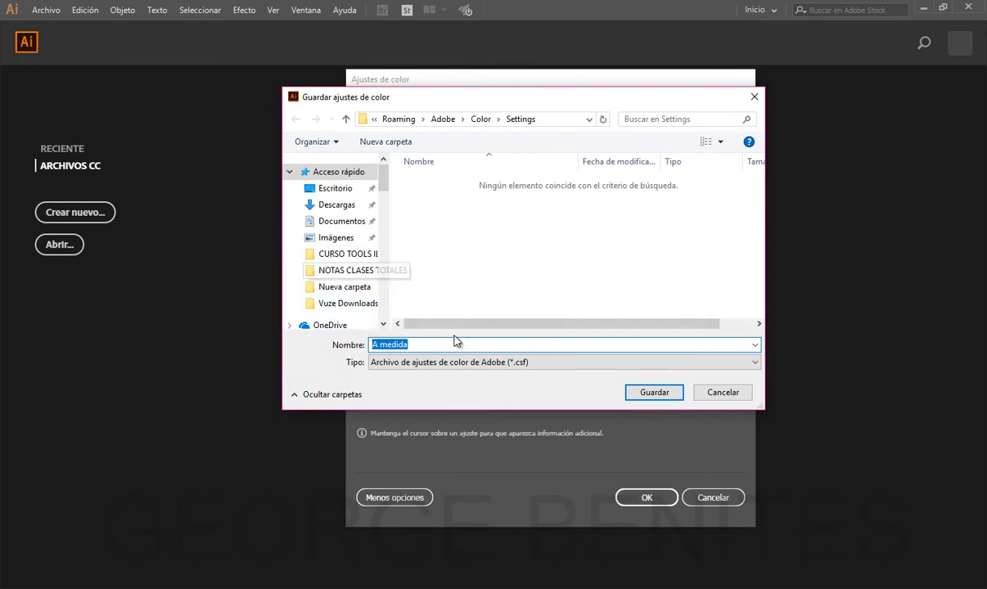
drag(528, 106, 535, 86)
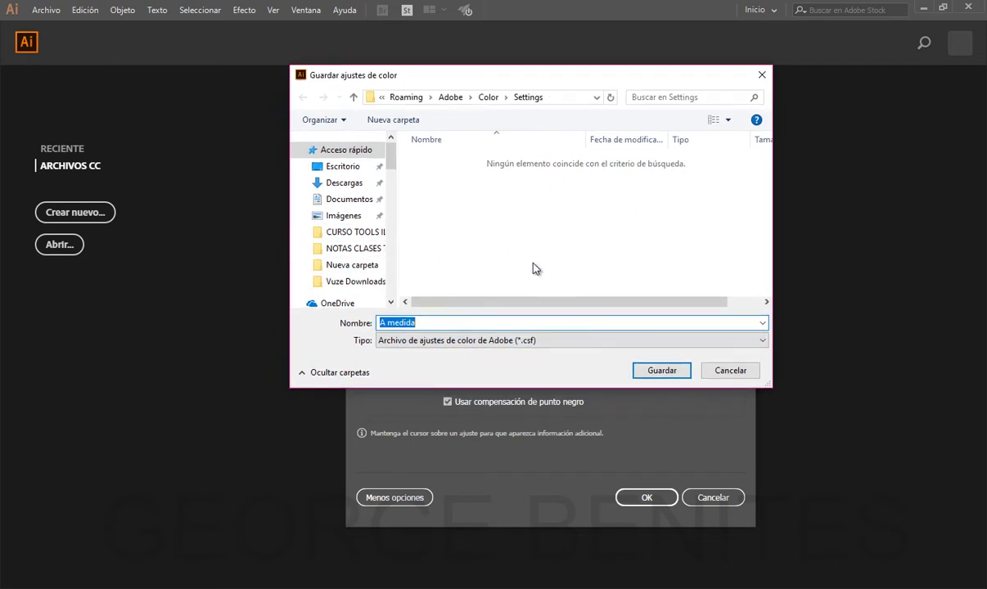
text(N)
text(u)
key(BackSpace)
key(BackSpace)
text(BAS)
text(ICO)
key(Left)
key(Left)
key(Left)
key(BackSpace)
text(Á)
click(673, 377)
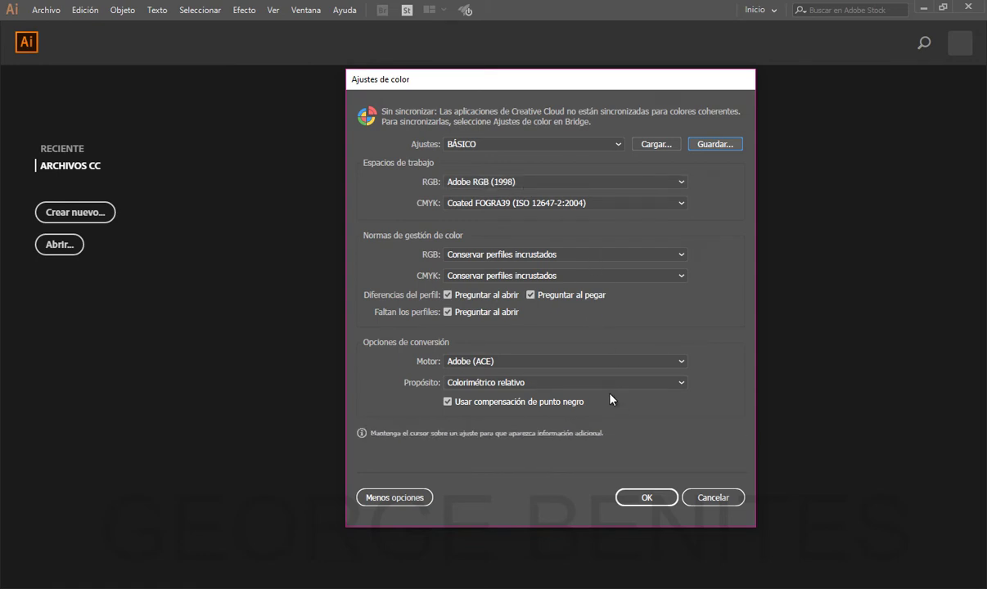
Review the fewer/more options toggle, then confirm the BÁSICO colour settings with OK
drag(537, 81, 507, 99)
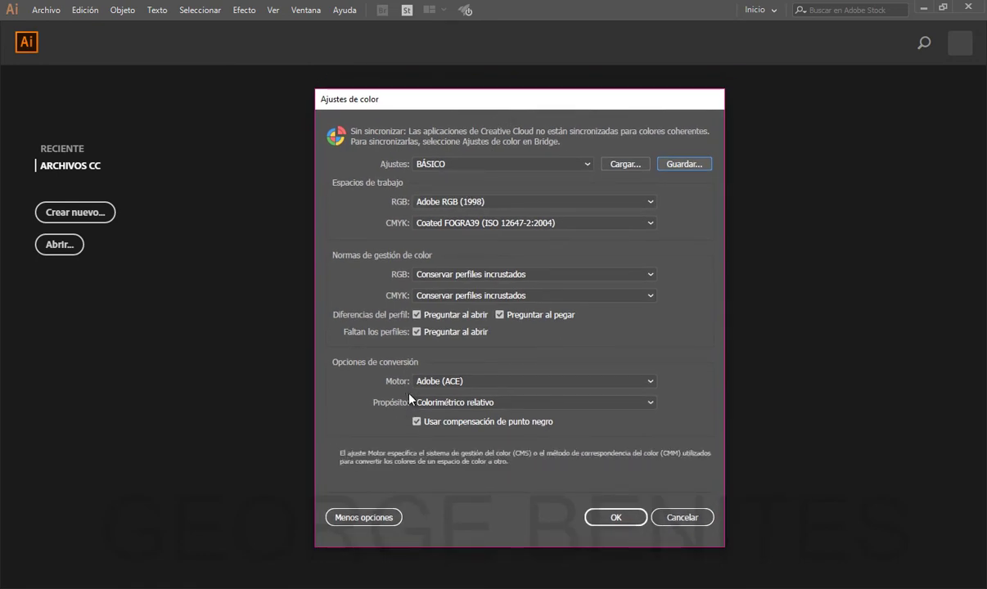
click(379, 517)
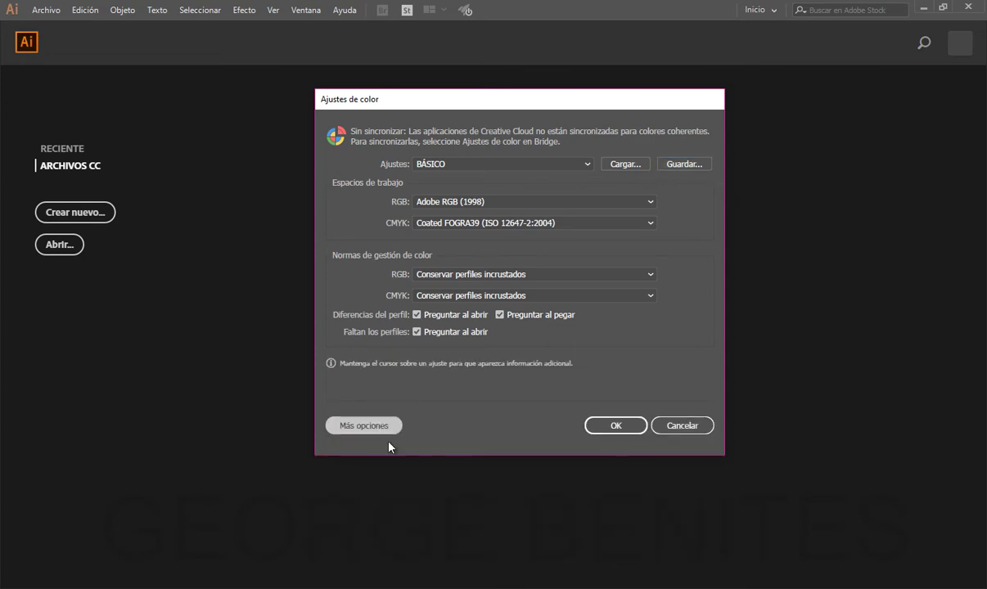
click(391, 429)
click(393, 516)
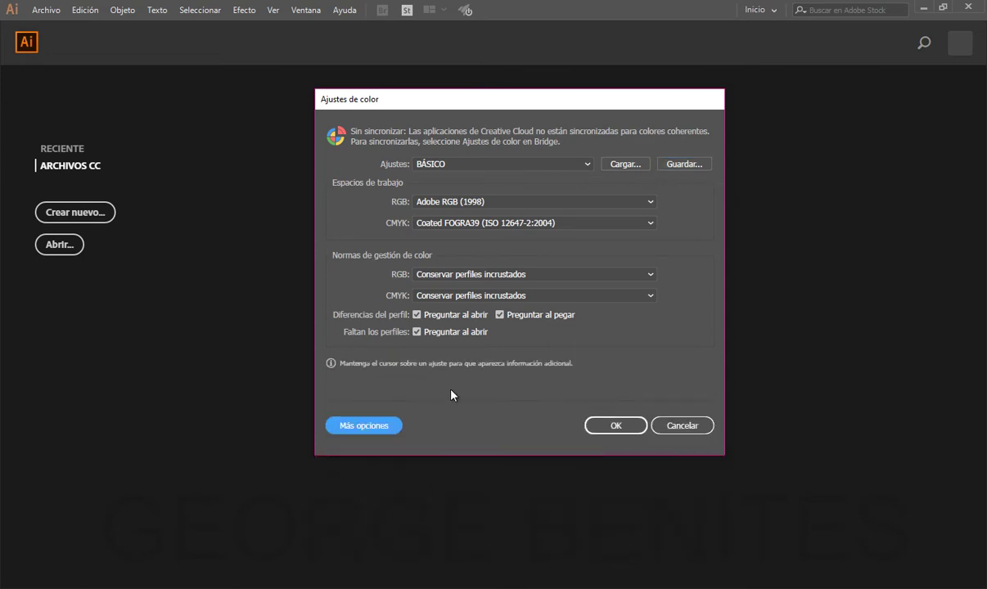
click(375, 429)
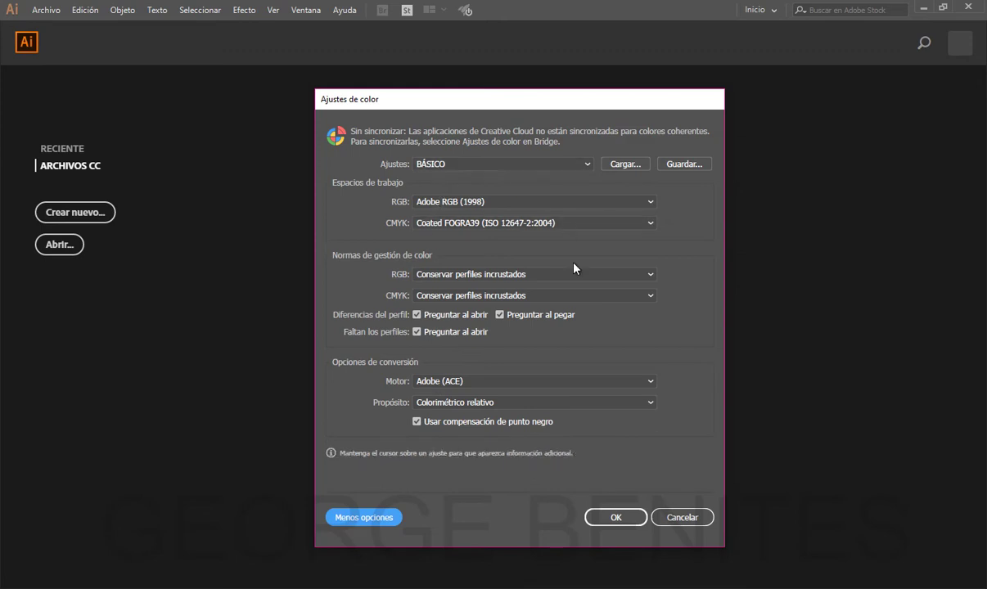
click(605, 518)
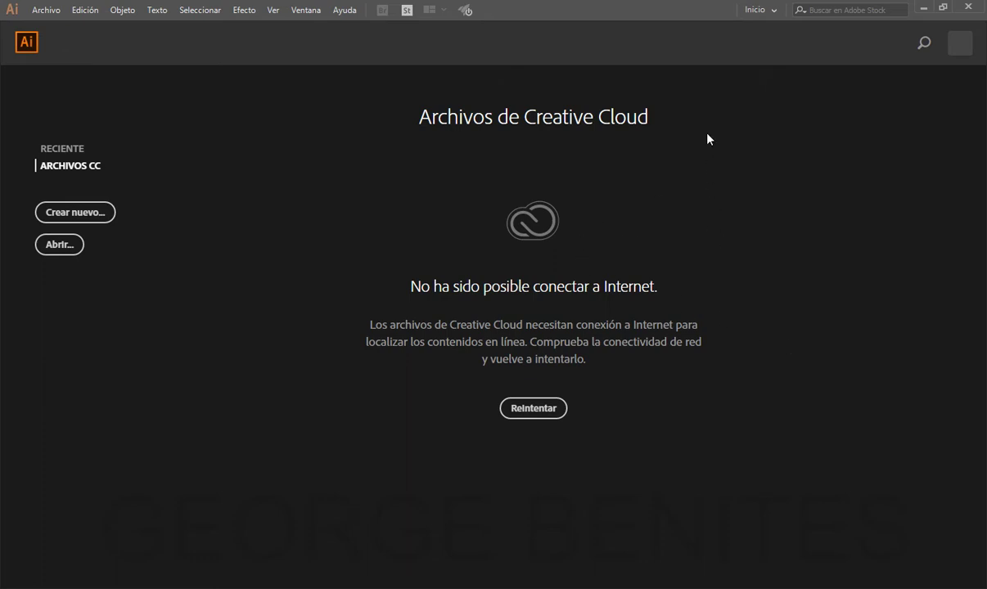
Start a new A3 print document and name it INTRO
click(87, 216)
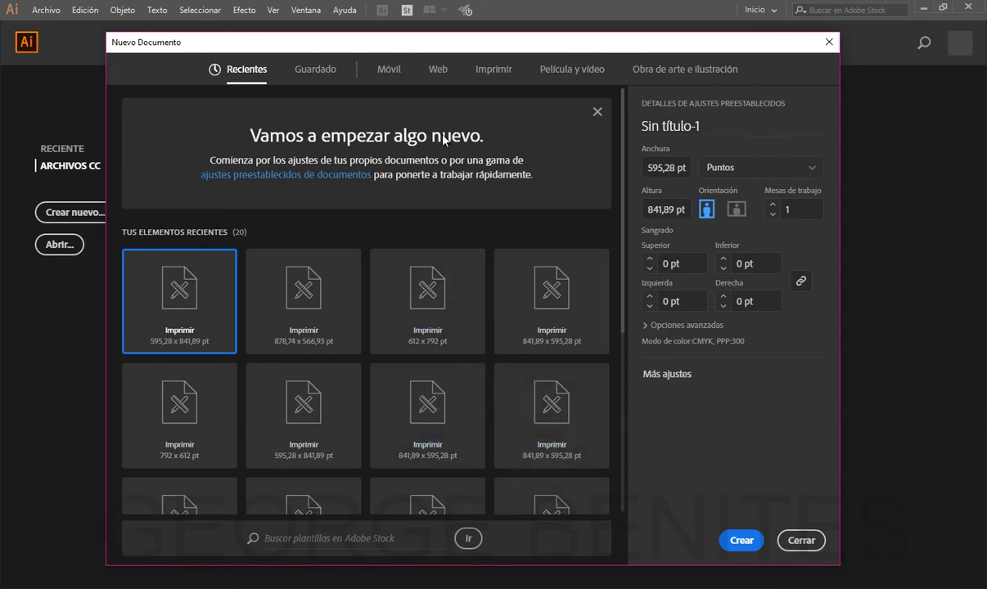
click(493, 72)
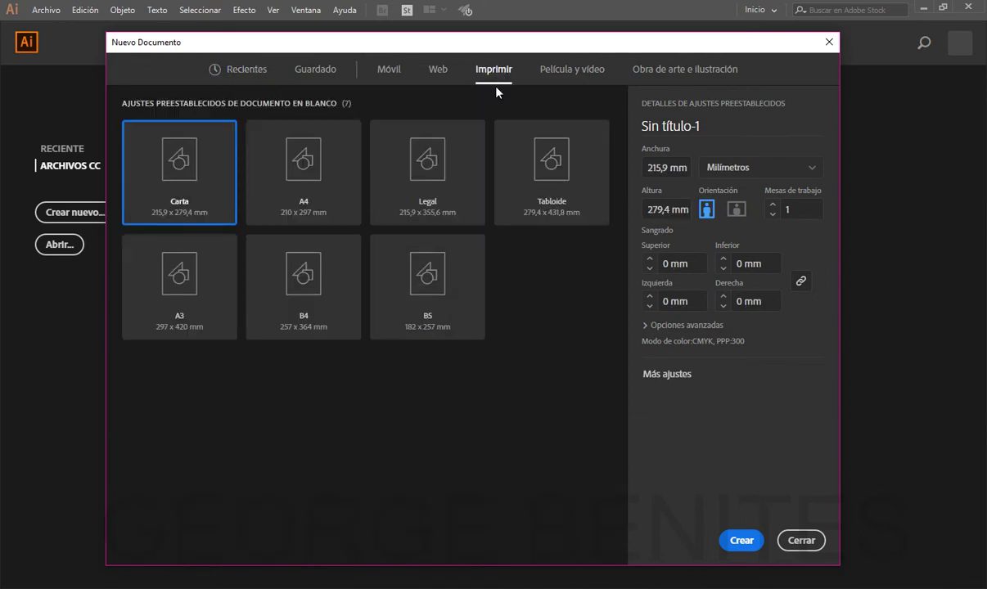
click(184, 306)
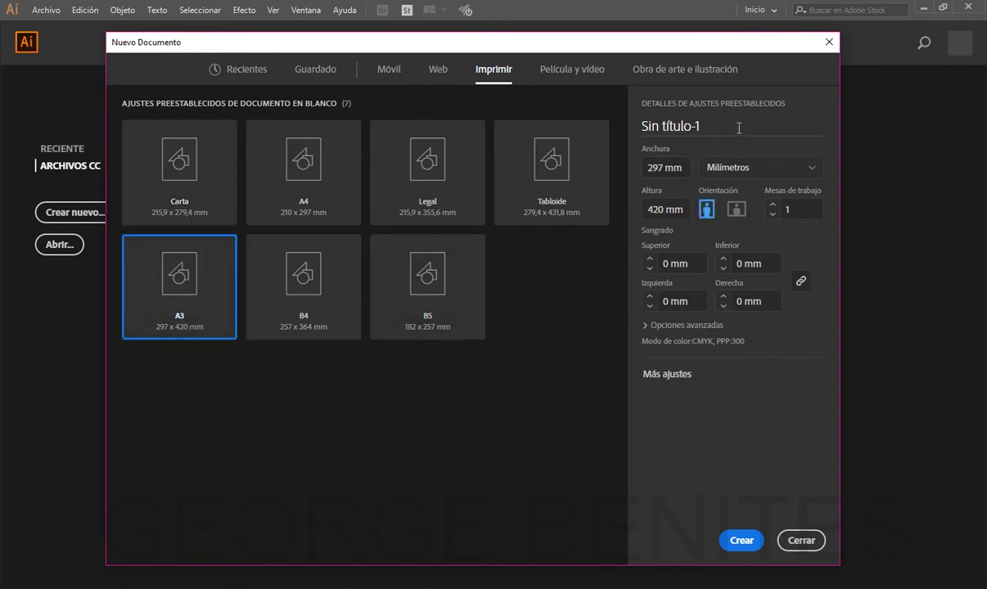
drag(739, 128, 615, 126)
text(INTRO)
drag(683, 131, 644, 126)
Set units to Centímetros and landscape orientation (42 x 29,7 cm) with one artboard
click(740, 172)
click(747, 284)
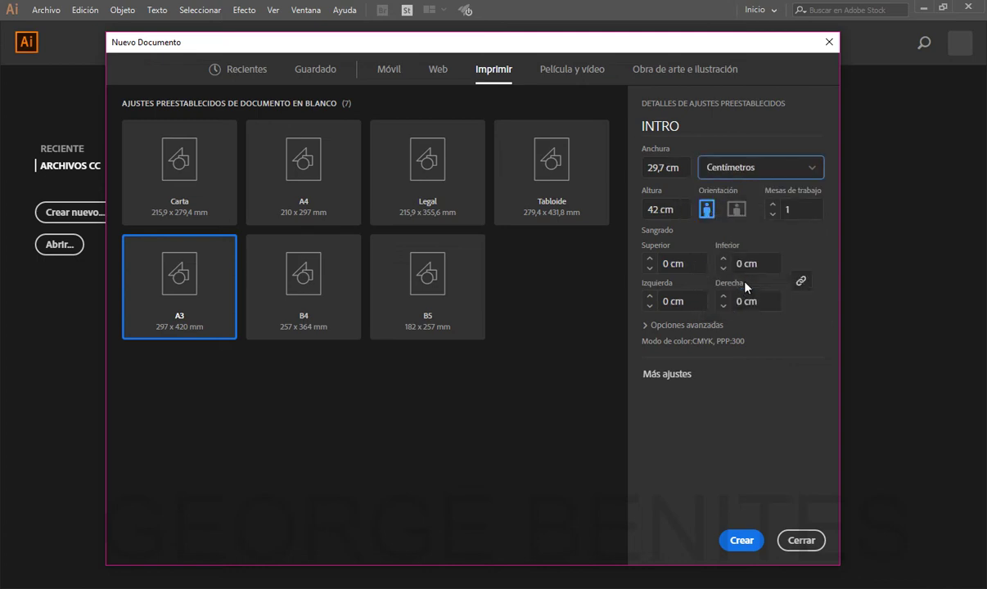
click(736, 210)
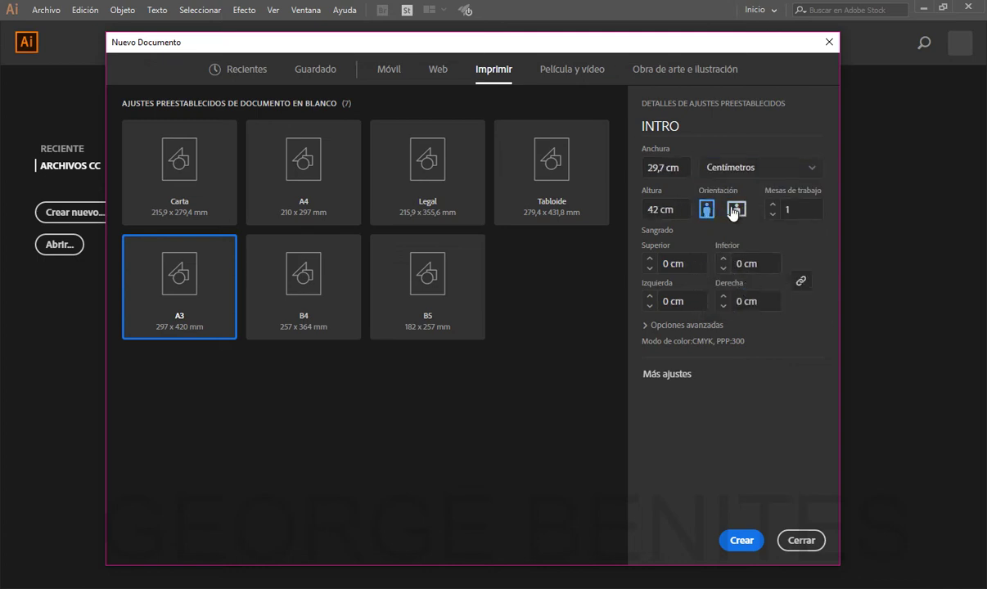
click(734, 210)
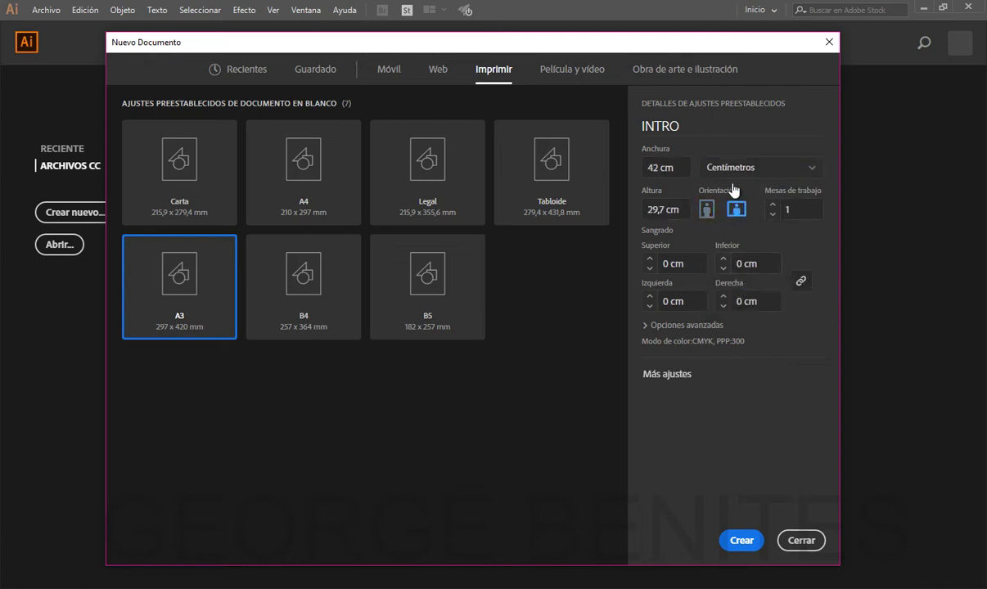
double_click(801, 212)
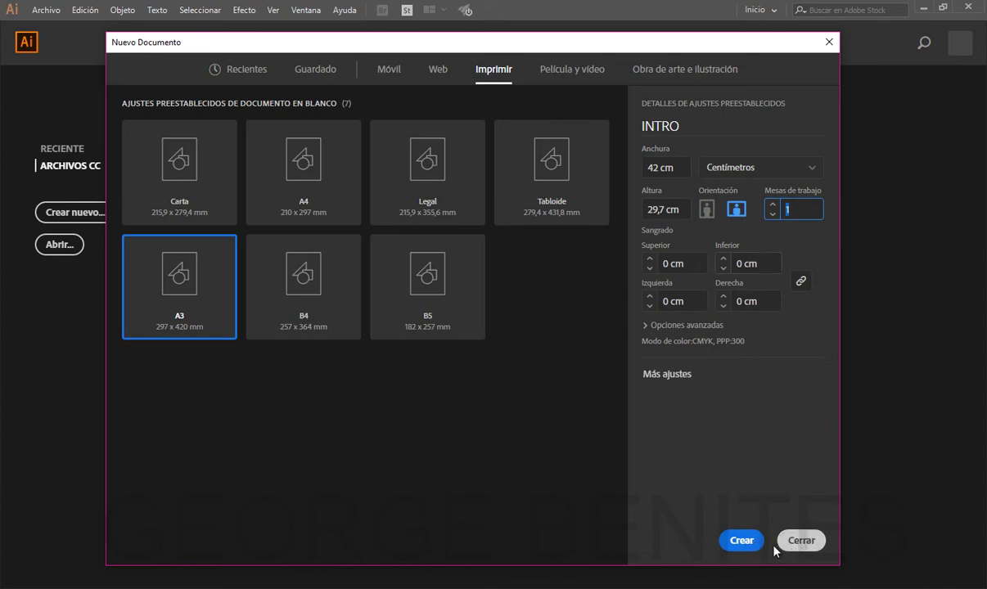
click(752, 543)
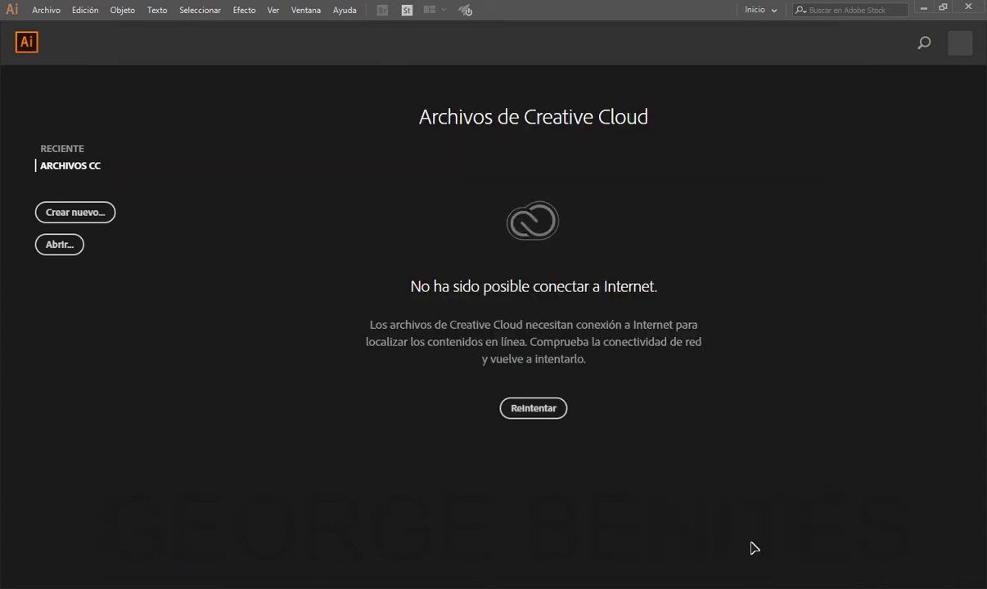
Create the blank INTRO document, fit the artboard with Ctrl+0, and show the workspace list
key(ctrl)
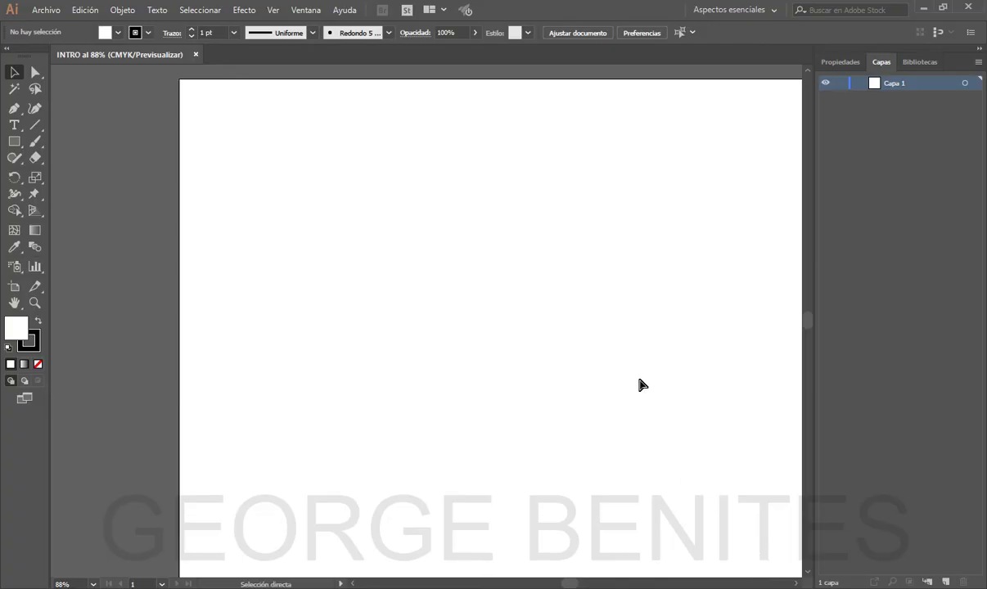
key(ctrl+0)
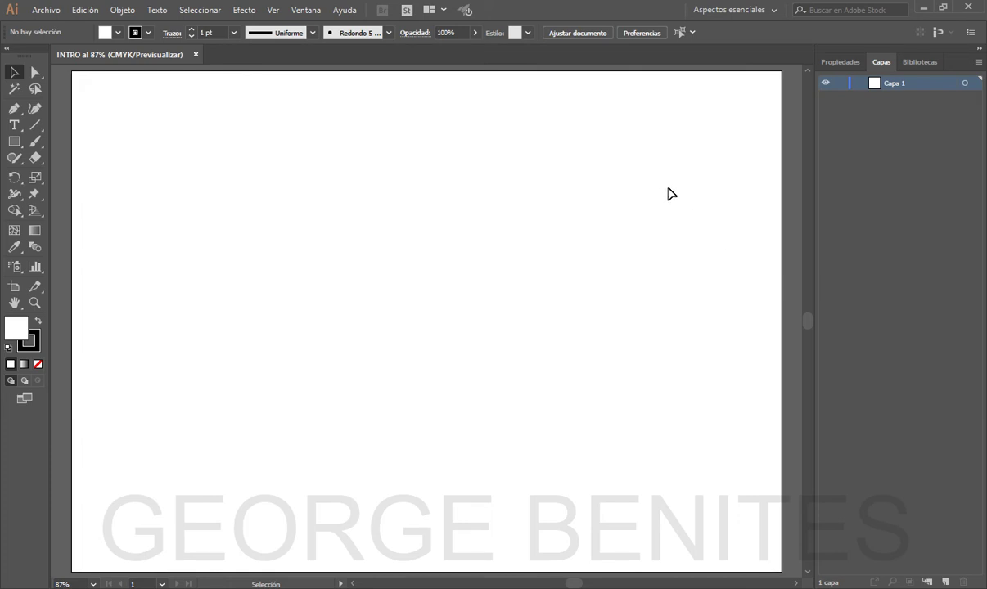
click(721, 10)
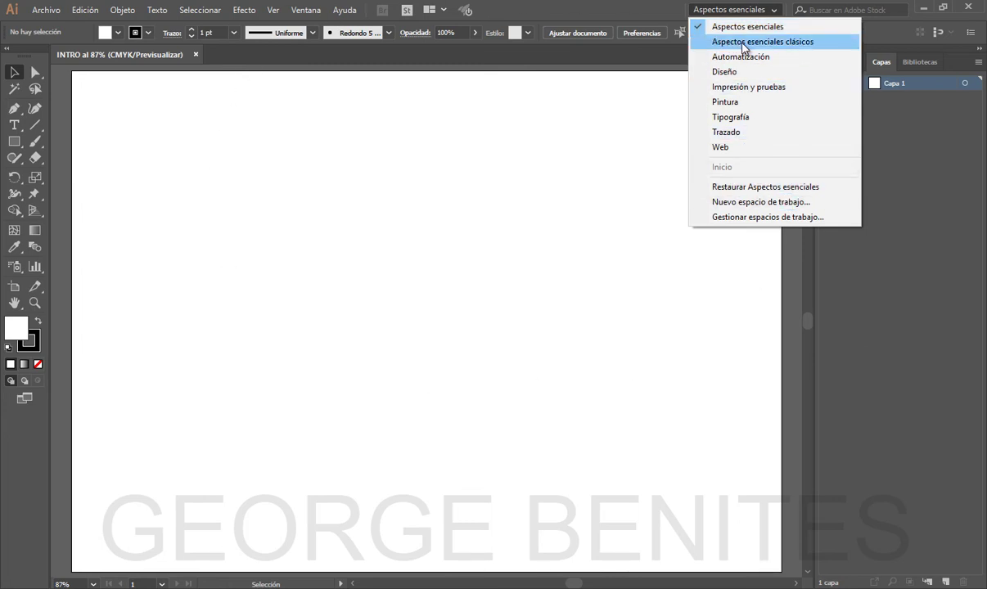
Switch to Aspectos esenciales clásicos, expand the docked panels, and show CMYK sliders in Color
click(794, 47)
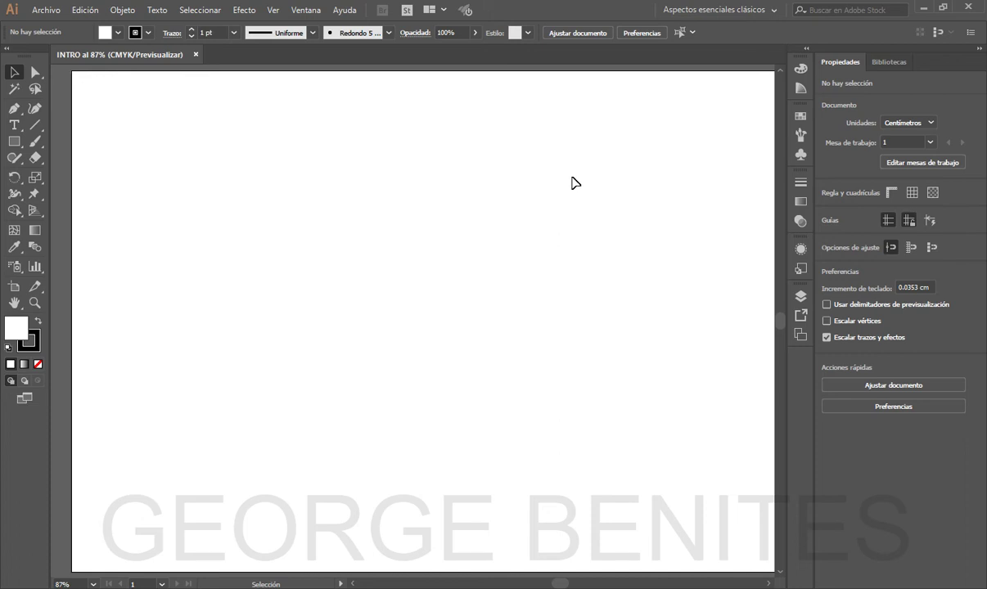
click(807, 51)
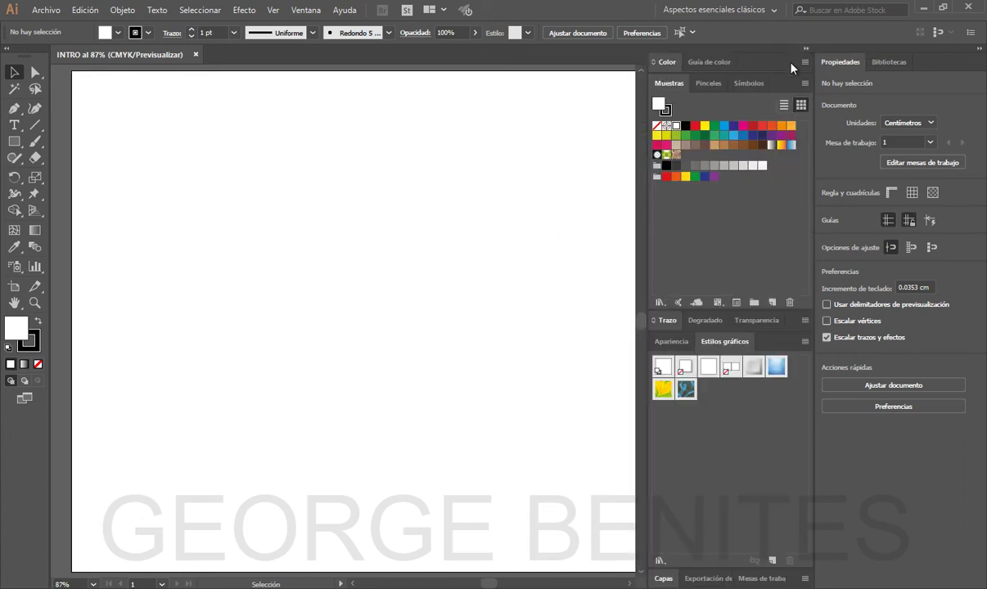
click(653, 63)
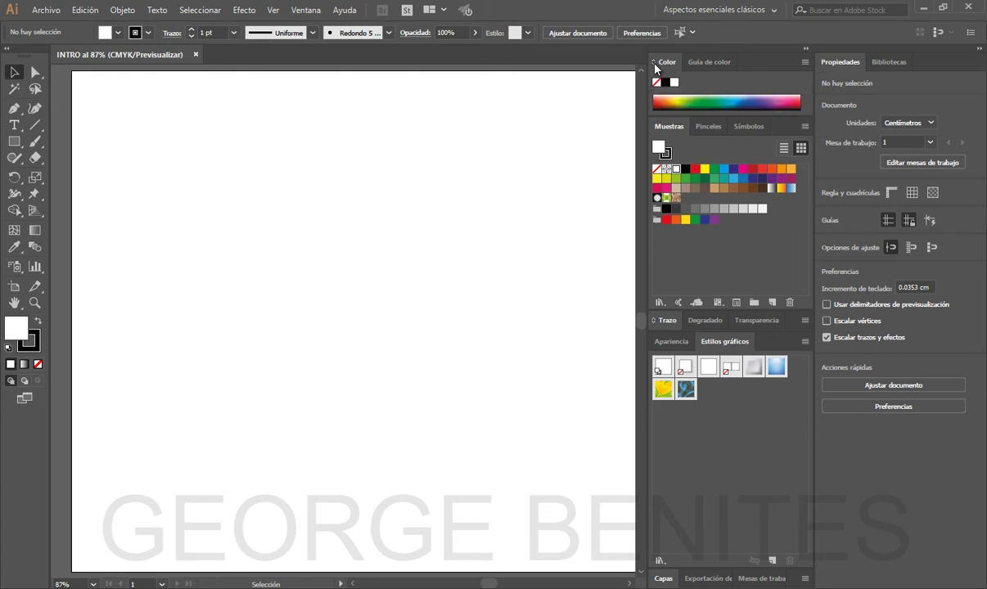
click(654, 64)
click(654, 63)
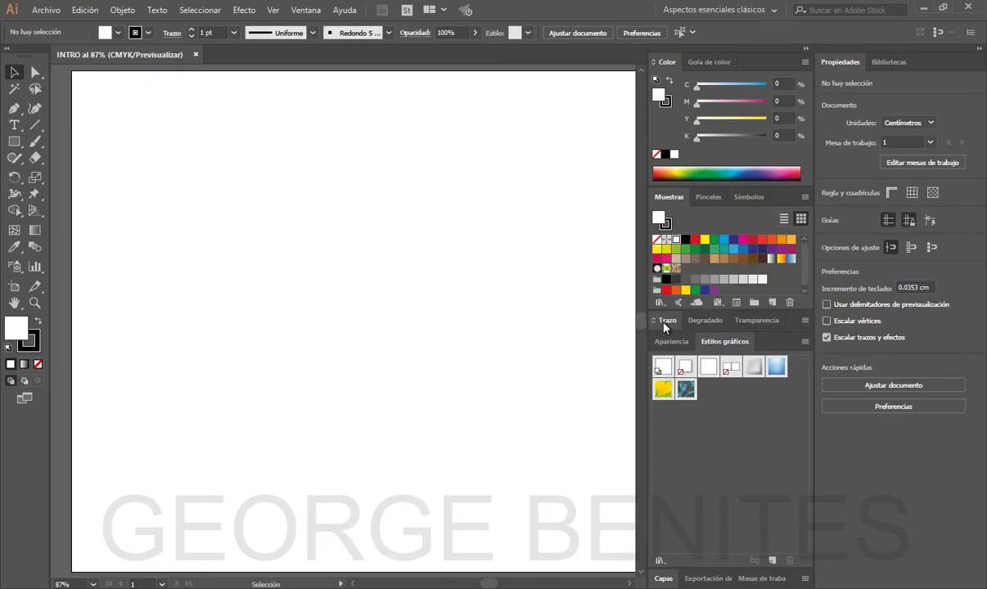
Expand and move the Trazo panel lower, expand Capas showing Capa 1, and fit the artboard
click(655, 325)
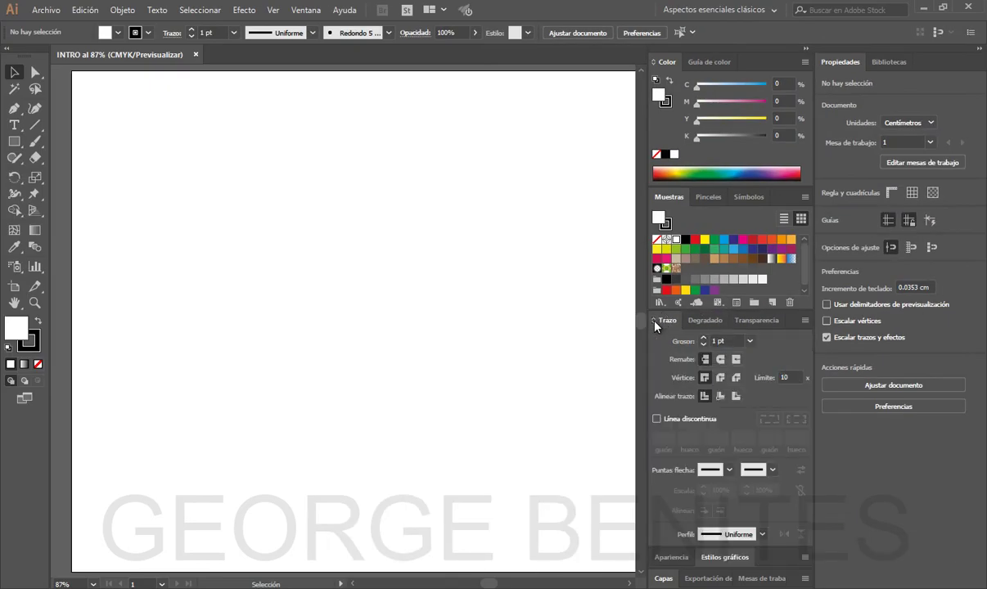
drag(655, 315, 659, 404)
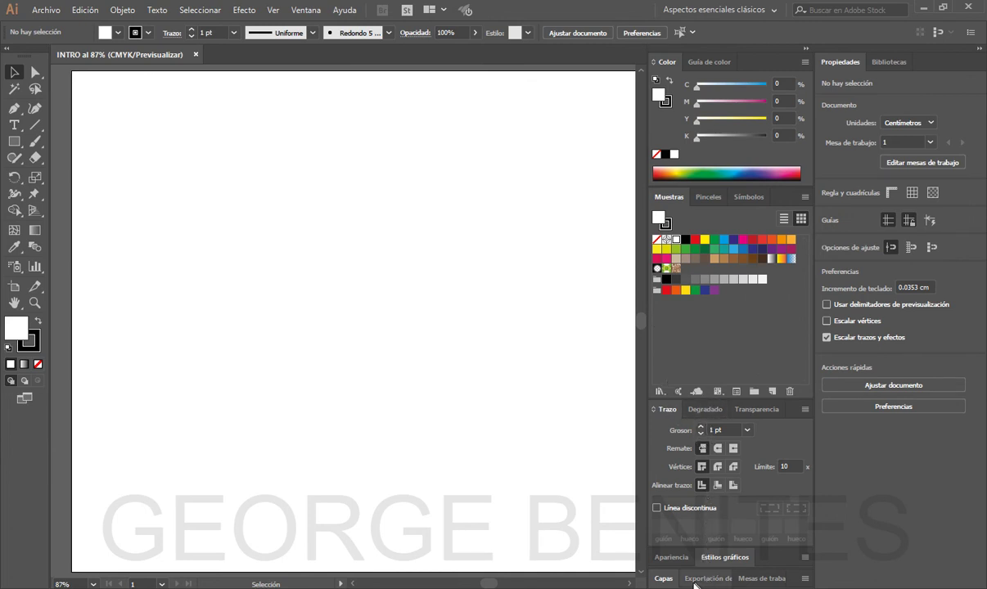
click(665, 580)
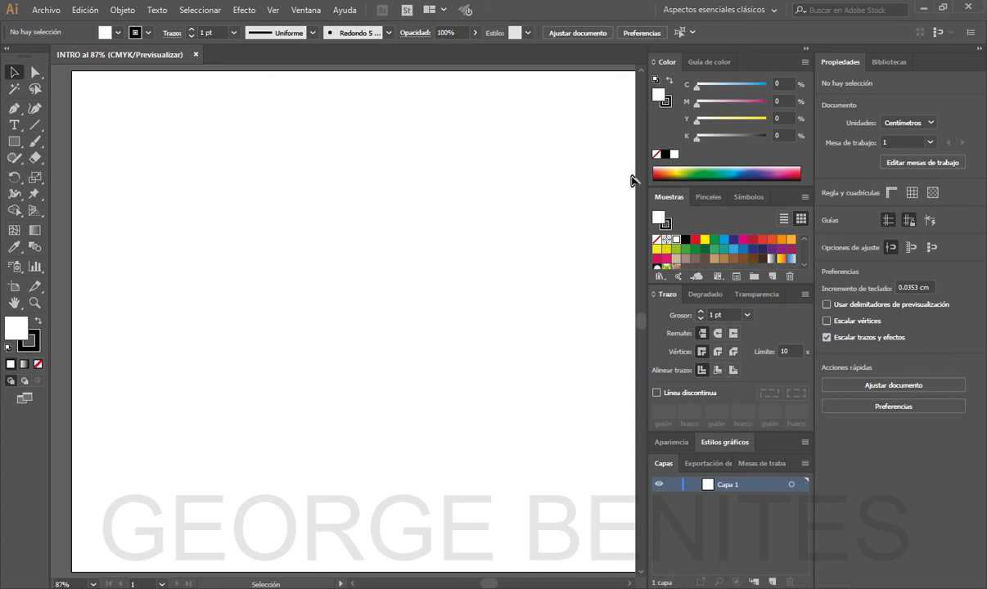
key(a)
key(ctrl+0)
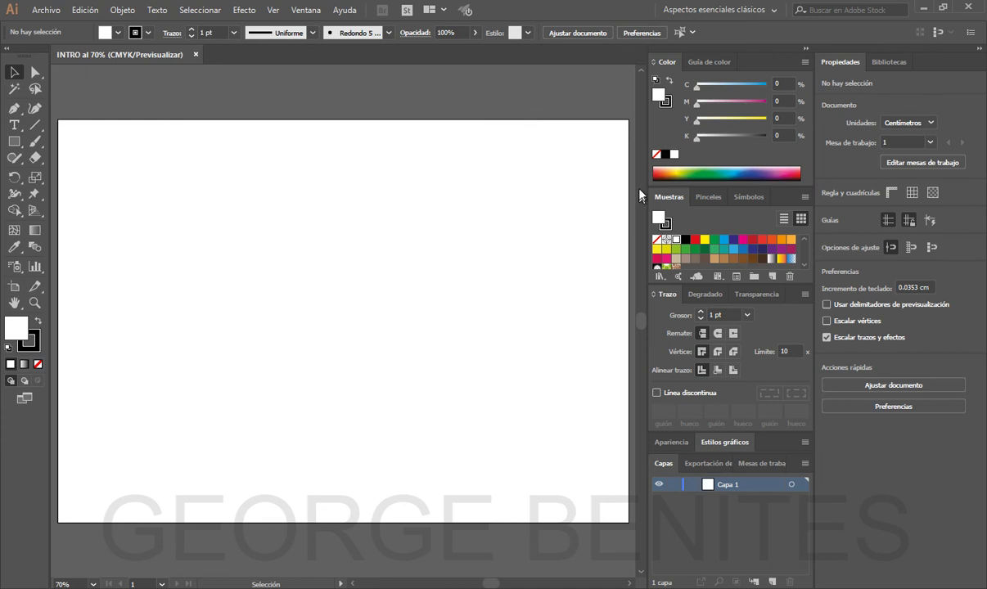
Save a new workspace named TRAINING AI followed by the author's name
click(729, 10)
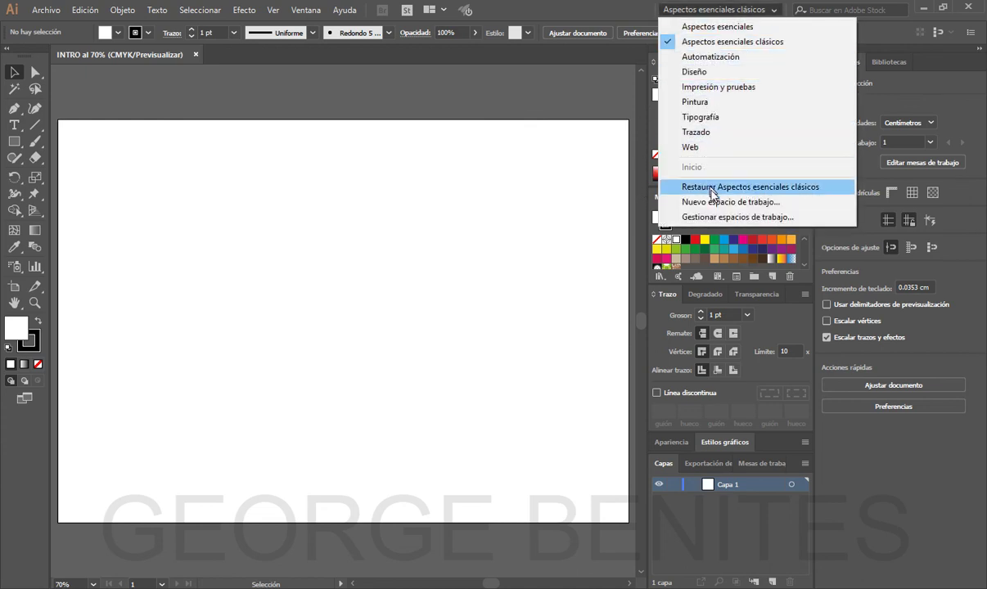
click(718, 203)
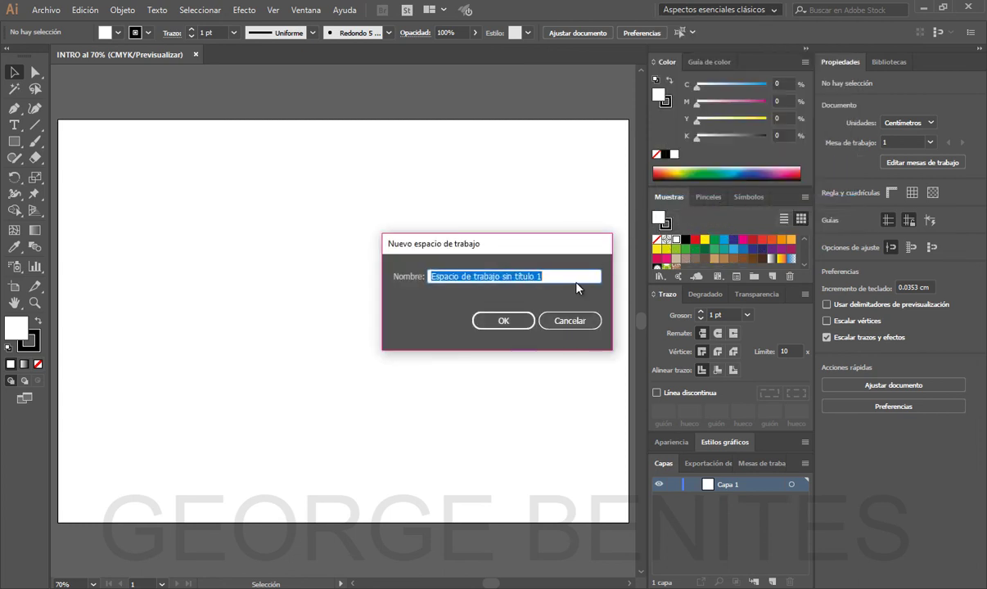
text(TT)
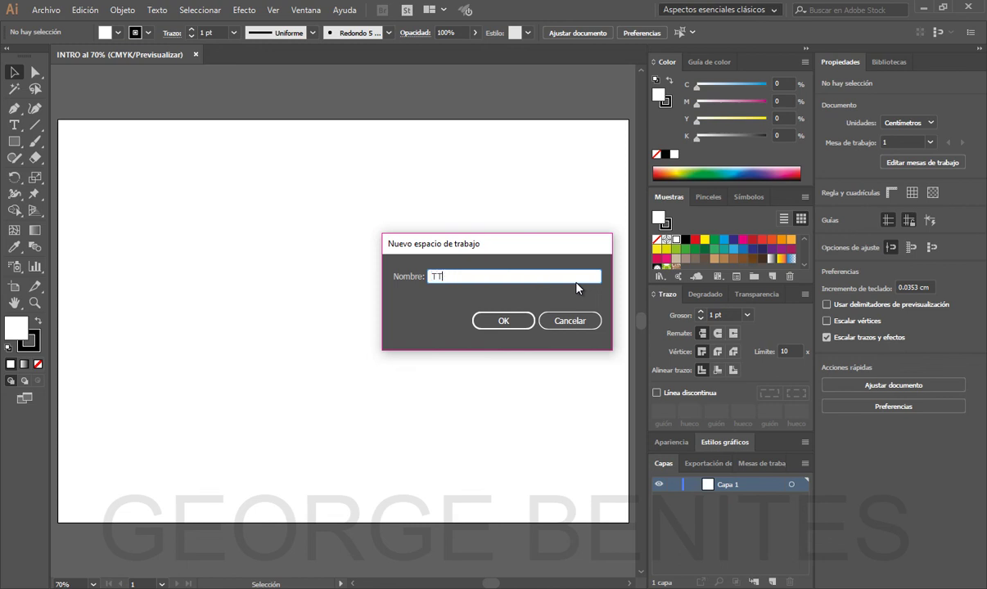
key(BackSpace)
text(RAINIG)
key(BackSpace)
text(NG A)
text(I GEOR)
text(GE)
key(Return)
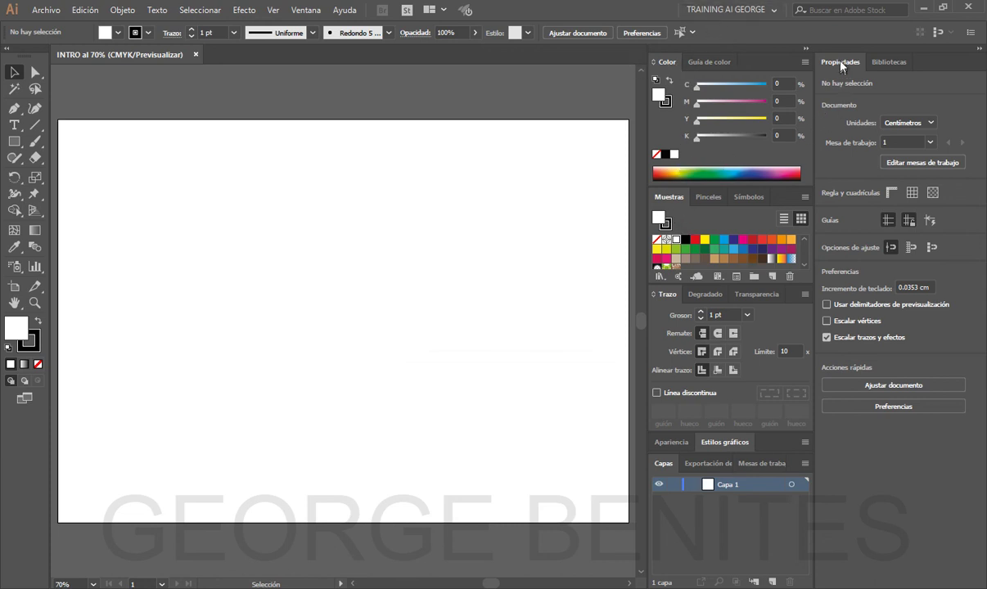
drag(842, 65, 275, 174)
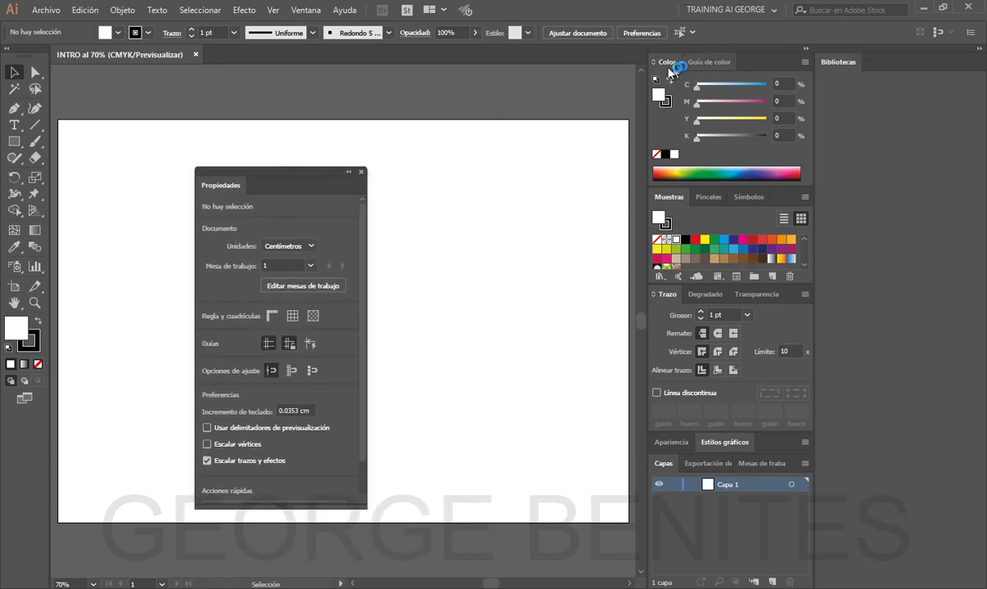
mouse_move(673, 68)
mouse_down()
mouse_move(540, 182)
mouse_move(402, 234)
mouse_up()
drag(665, 59, 328, 123)
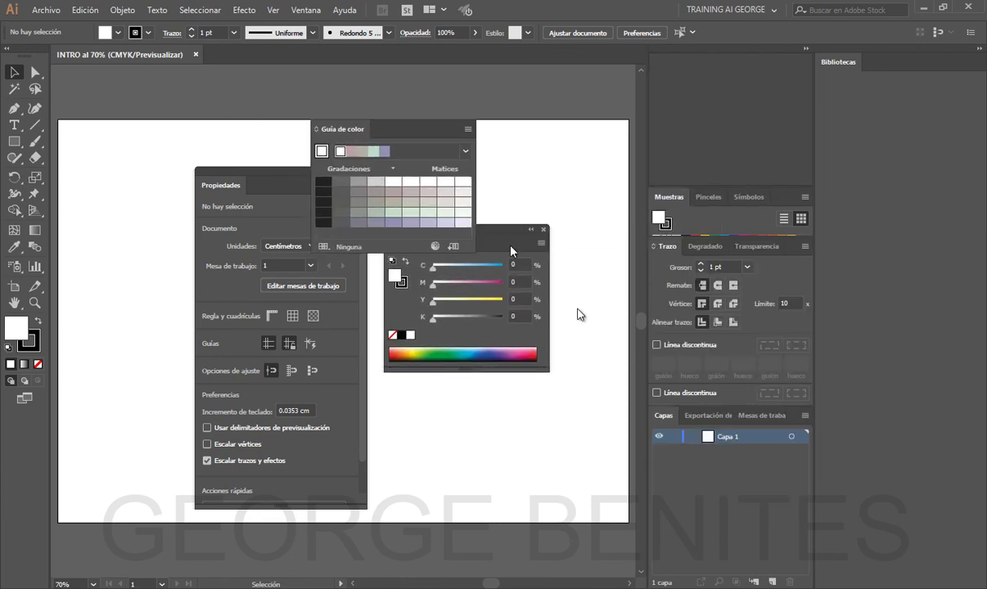
drag(696, 250, 427, 439)
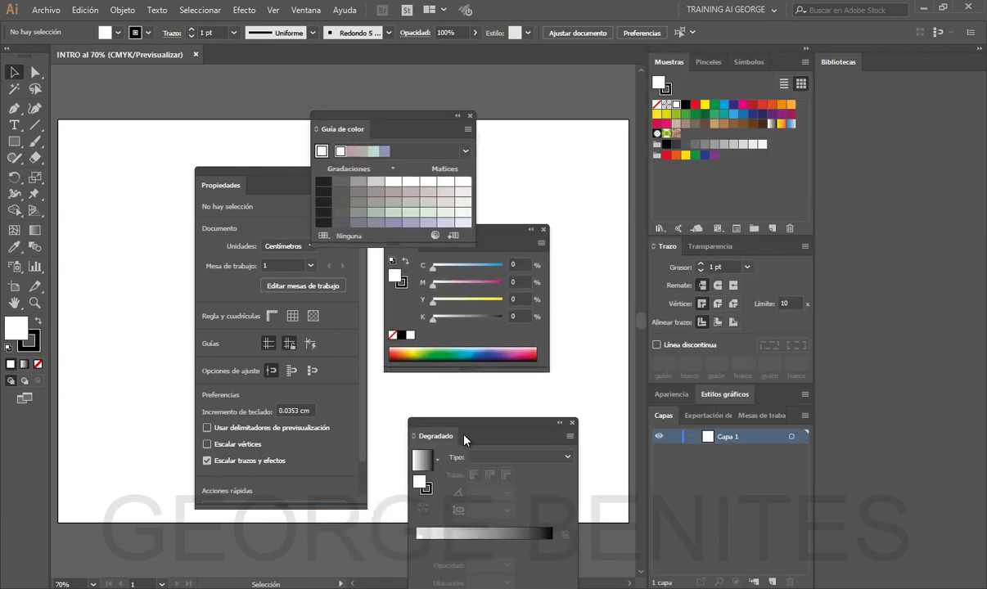
click(729, 10)
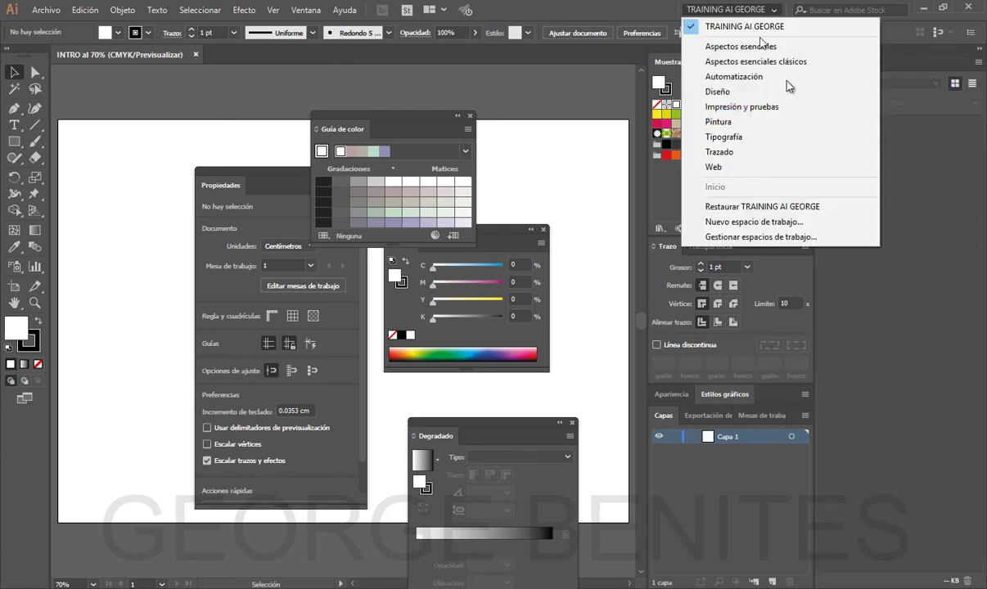
click(776, 211)
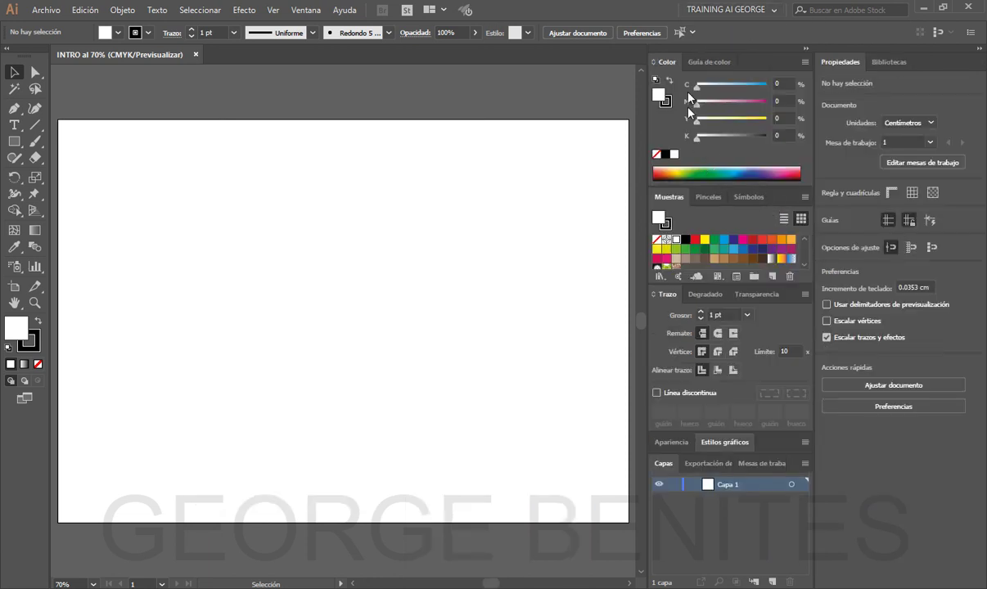